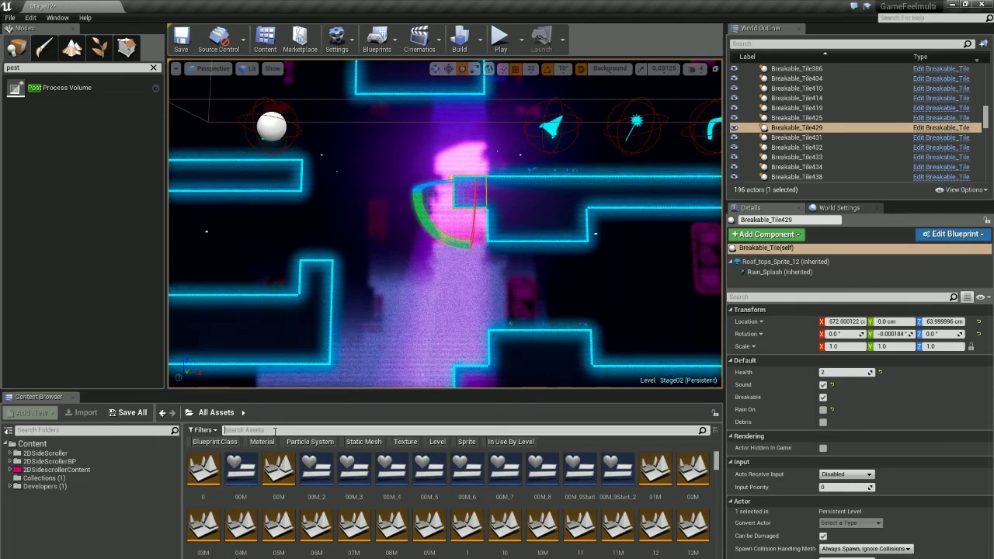
Step: Search all assets for "player", look through the matching blueprints and sprites, and clear the search
{"action": "type", "text": "layer"}
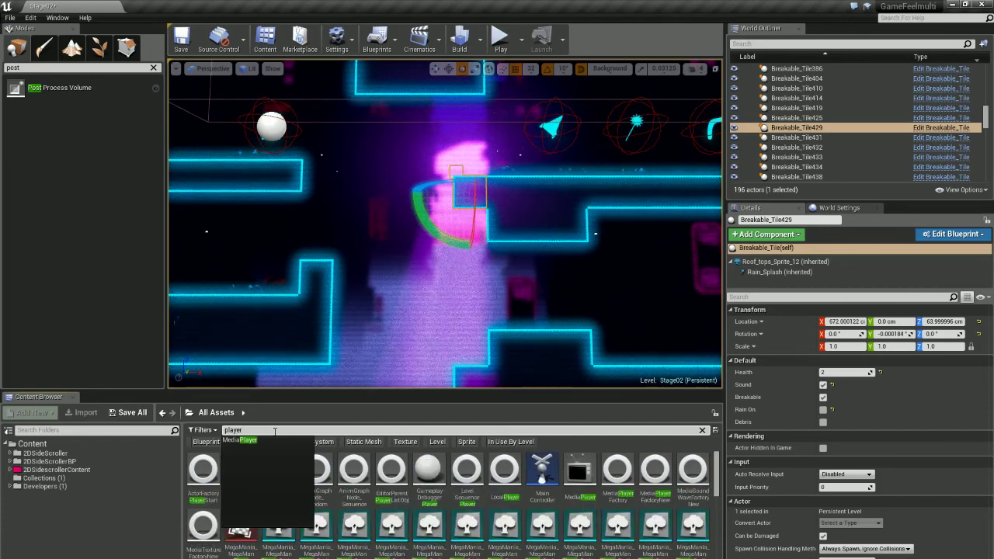
{"action": "left_click", "coordinate": [543, 473]}
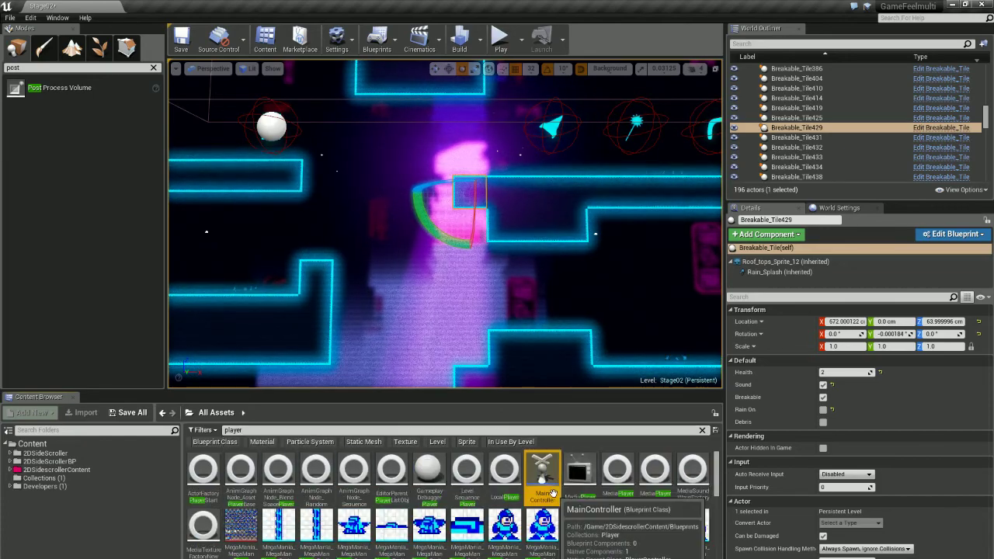
{"action": "left_click", "coordinate": [310, 527]}
{"action": "scroll", "coordinate": [310, 527], "scroll_direction": "down", "scroll_amount": 2}
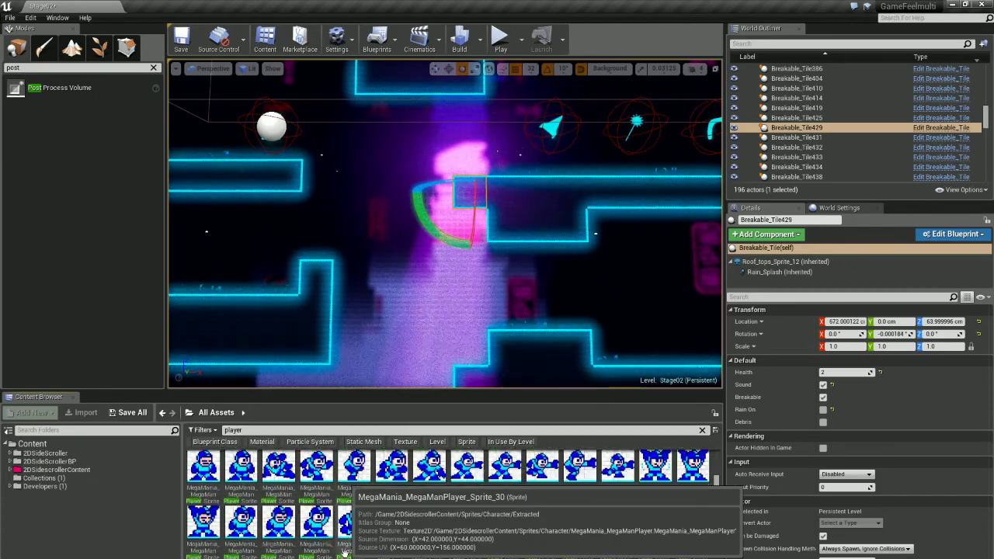
{"action": "scroll", "coordinate": [344, 553], "scroll_direction": "up", "scroll_amount": 2}
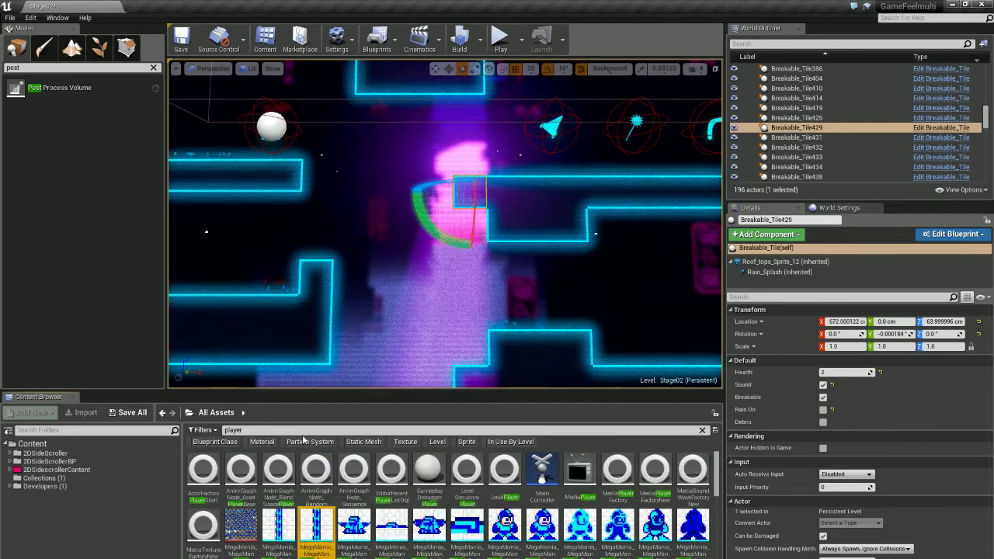
{"action": "left_click", "coordinate": [702, 430]}
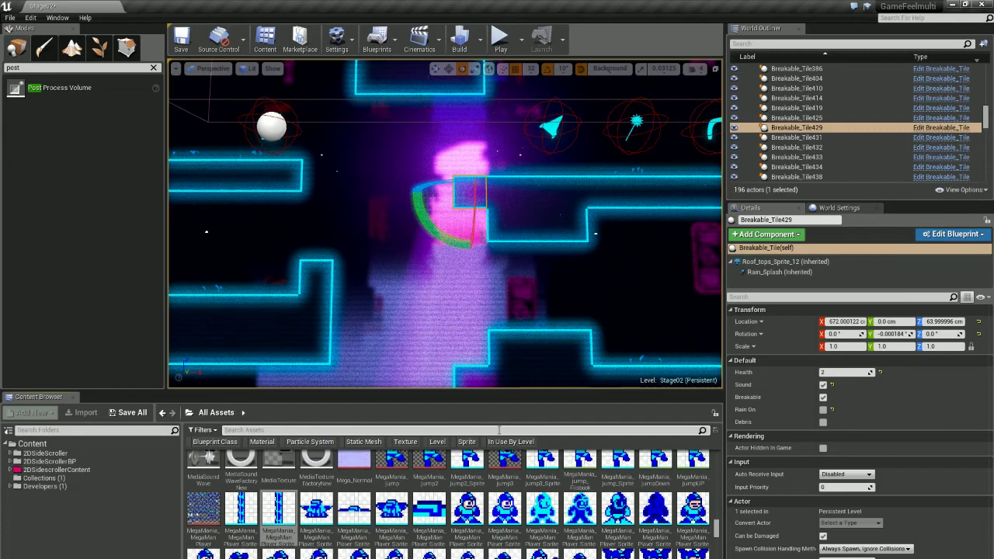
Step: Activate the Blueprint Class filter and browse the blueprints in the Content folder
{"action": "left_click", "coordinate": [211, 434]}
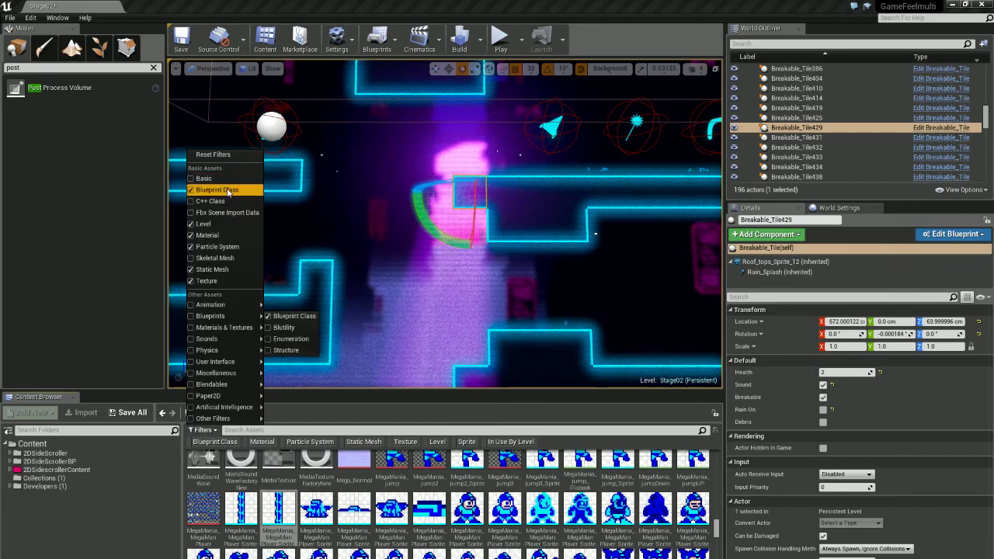
{"action": "left_click", "coordinate": [227, 453]}
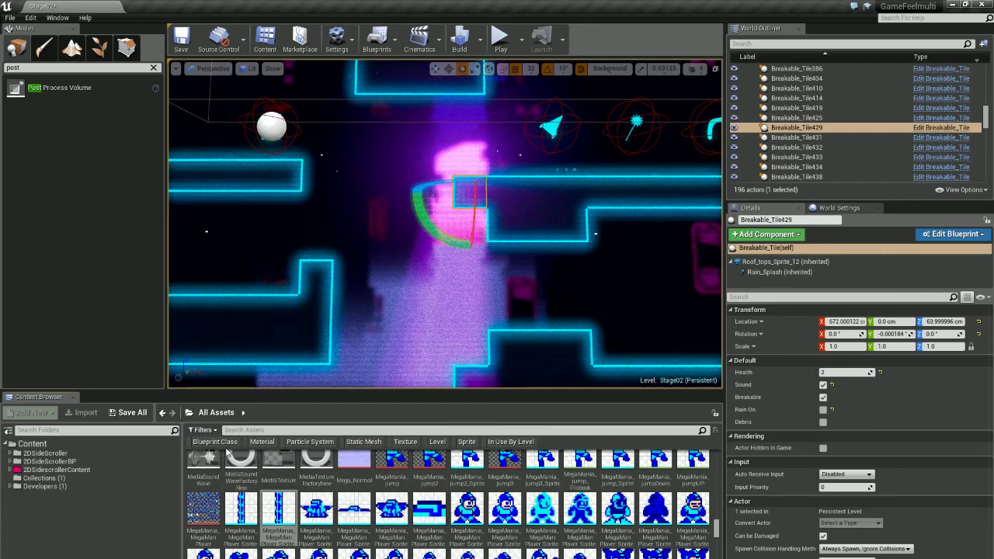
{"action": "left_click", "coordinate": [217, 442]}
{"action": "left_click", "coordinate": [33, 443]}
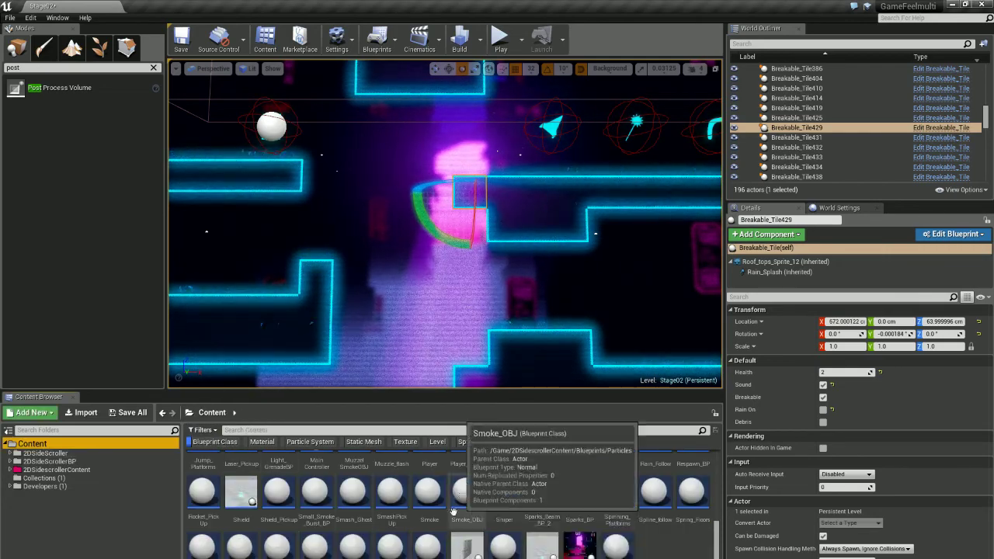
{"action": "scroll", "coordinate": [432, 530], "scroll_direction": "up", "scroll_amount": 5}
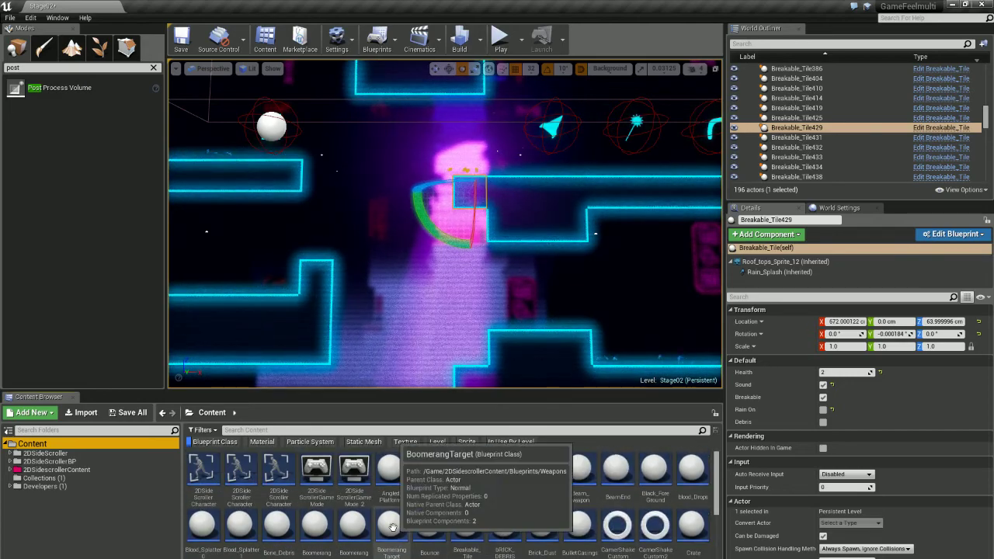
Step: Search the filtered Content folder for "player" and select the Player_Death blueprint
{"action": "left_click", "coordinate": [291, 430]}
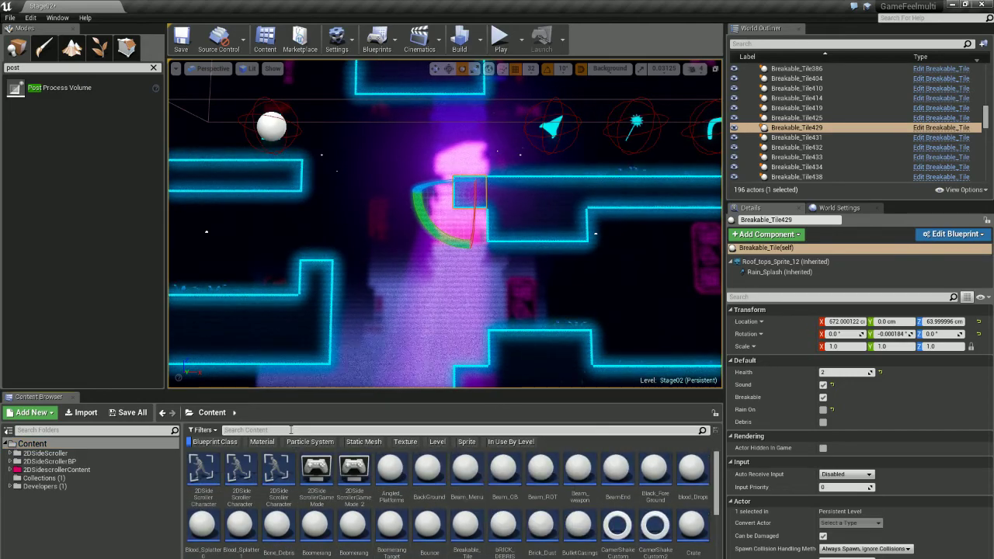
{"action": "type", "text": "player"}
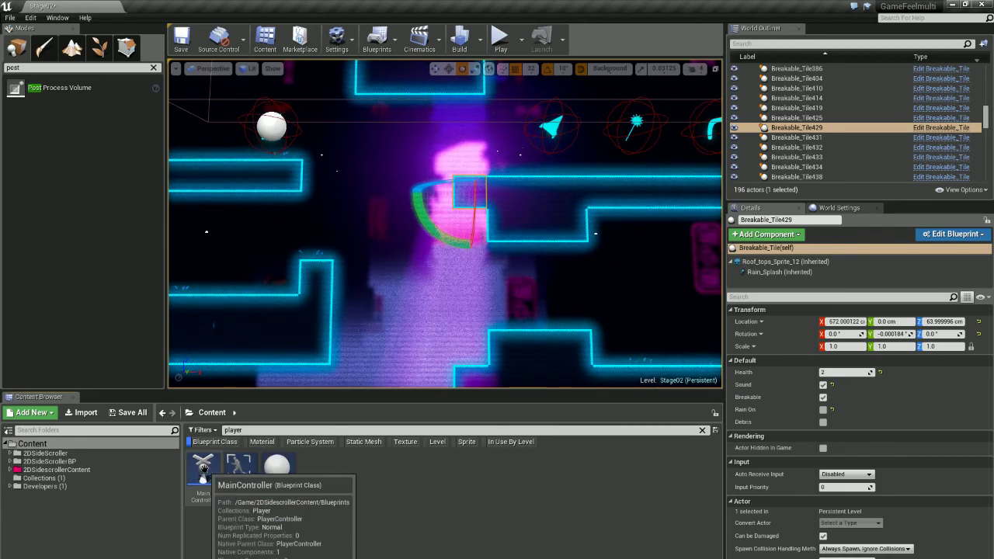
{"action": "left_click", "coordinate": [241, 470]}
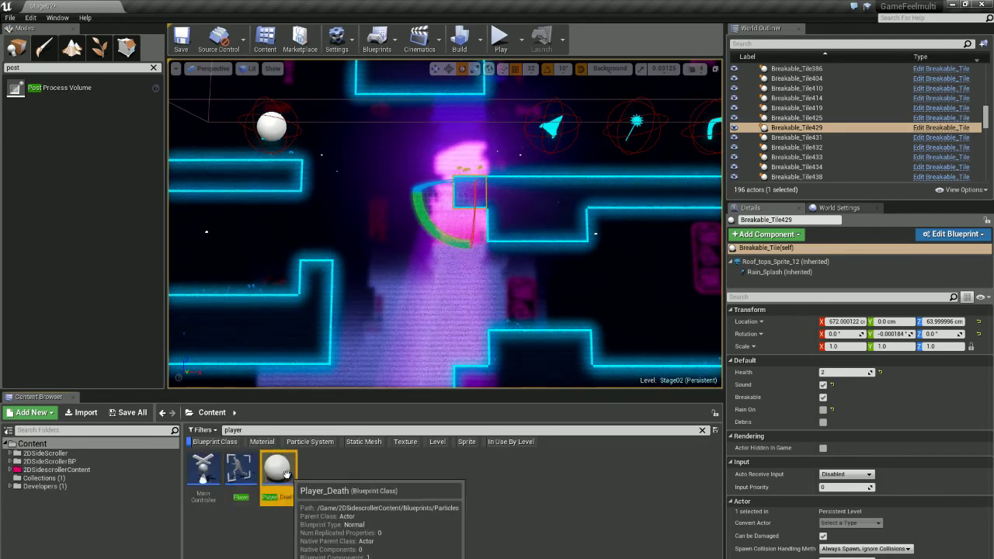
{"action": "left_click", "coordinate": [281, 488]}
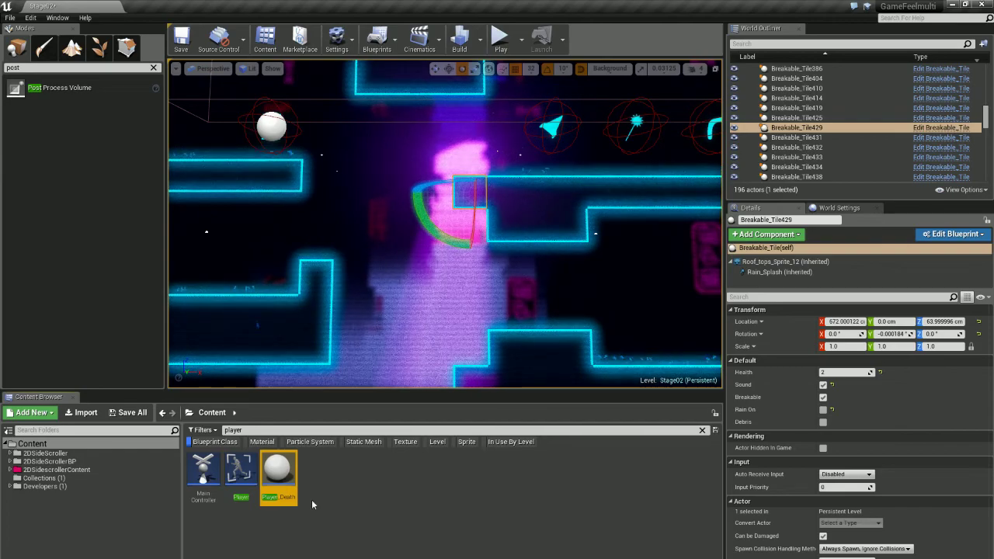
Step: Turn off the Blueprint Class filter and clear the "player" asset search
{"action": "left_click", "coordinate": [217, 443]}
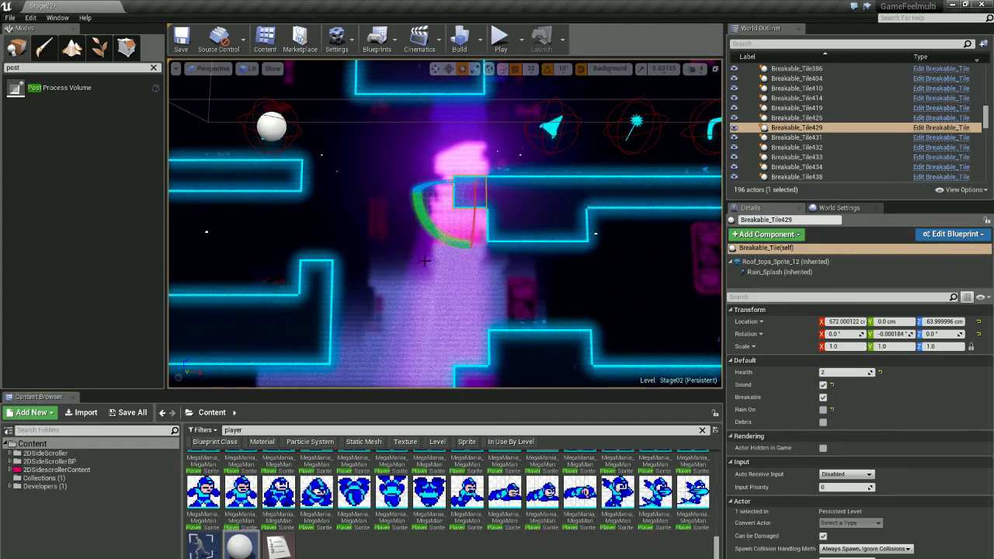
{"action": "left_click", "coordinate": [703, 431]}
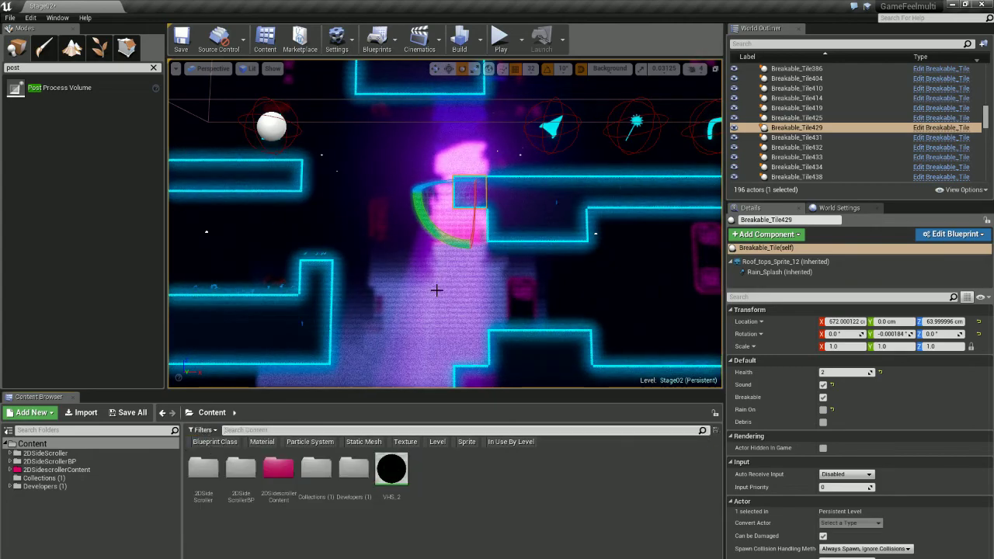
{"action": "scroll", "coordinate": [595, 234], "scroll_direction": "down", "scroll_amount": 5}
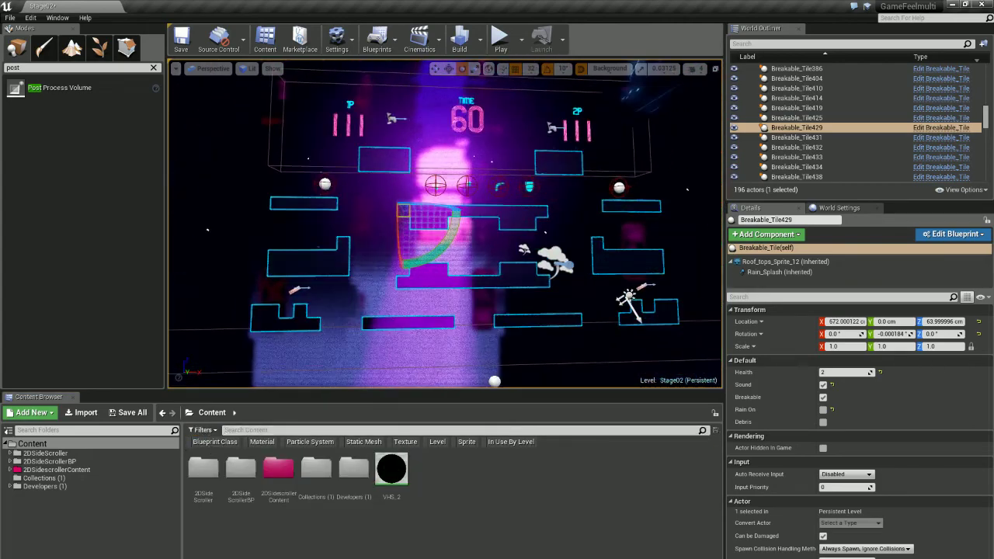
{"action": "left_click_drag", "start_coordinate": [596, 233], "coordinate": [588, 230]}
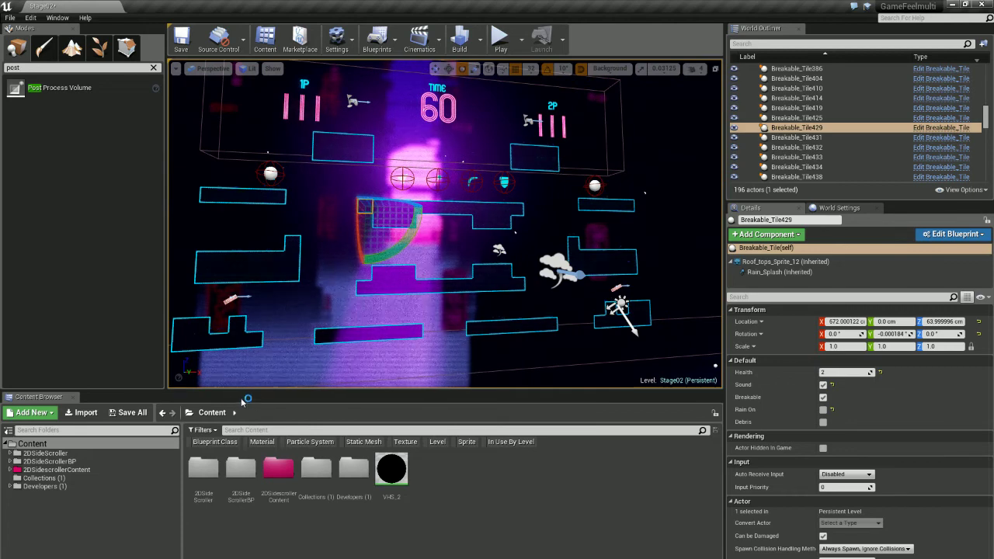
Step: Remove and re-add the In Use By Level filter so it is active, and browse the assets used in the level
{"action": "left_click", "coordinate": [204, 430]}
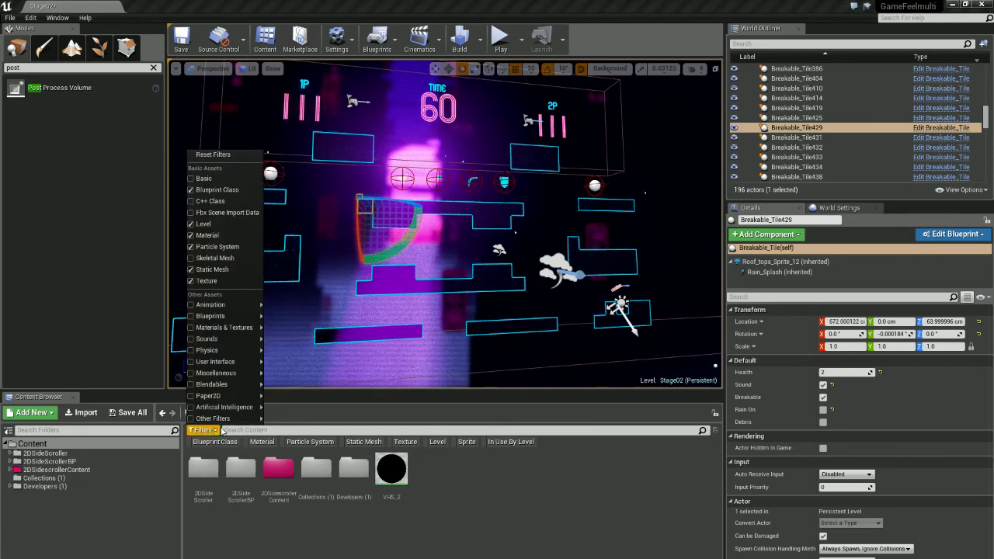
{"action": "mouse_move", "coordinate": [230, 421]}
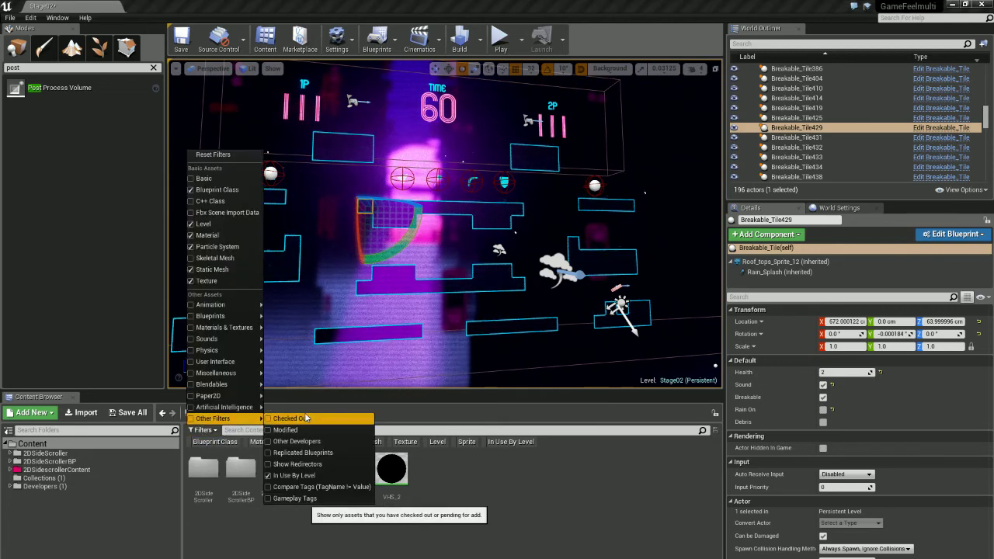
{"action": "left_click", "coordinate": [300, 475]}
{"action": "left_click", "coordinate": [201, 431]}
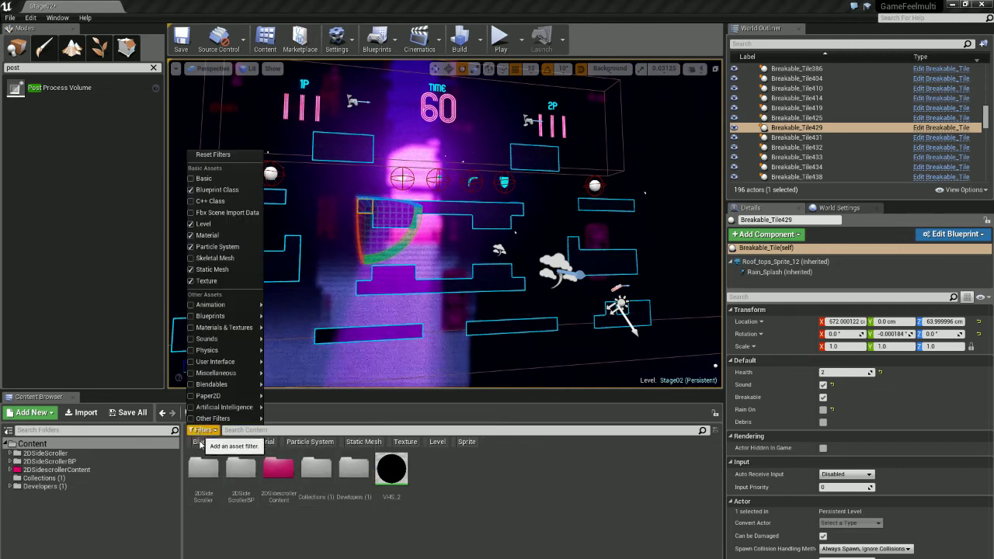
{"action": "mouse_move", "coordinate": [213, 418]}
{"action": "left_click", "coordinate": [300, 475]}
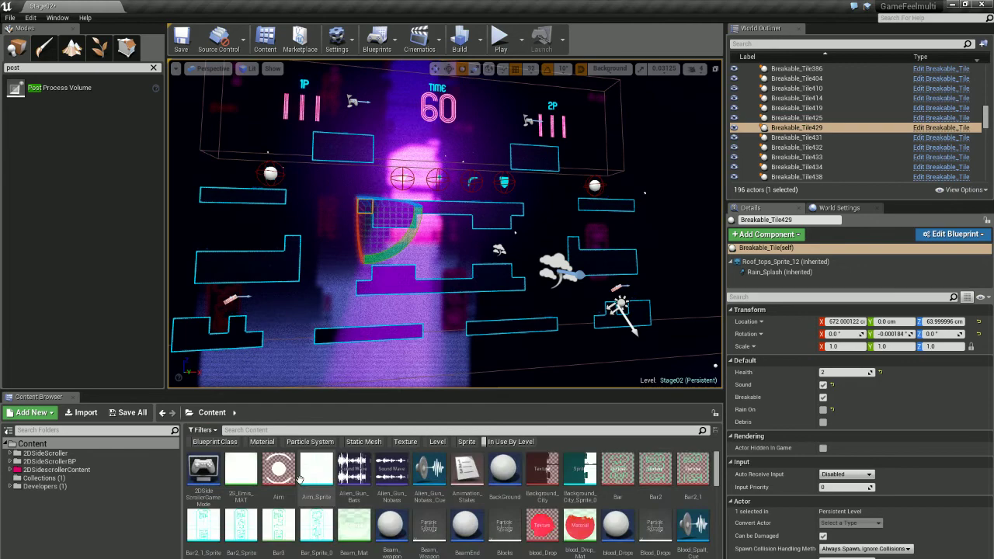
{"action": "scroll", "coordinate": [455, 512], "scroll_direction": "down", "scroll_amount": 10}
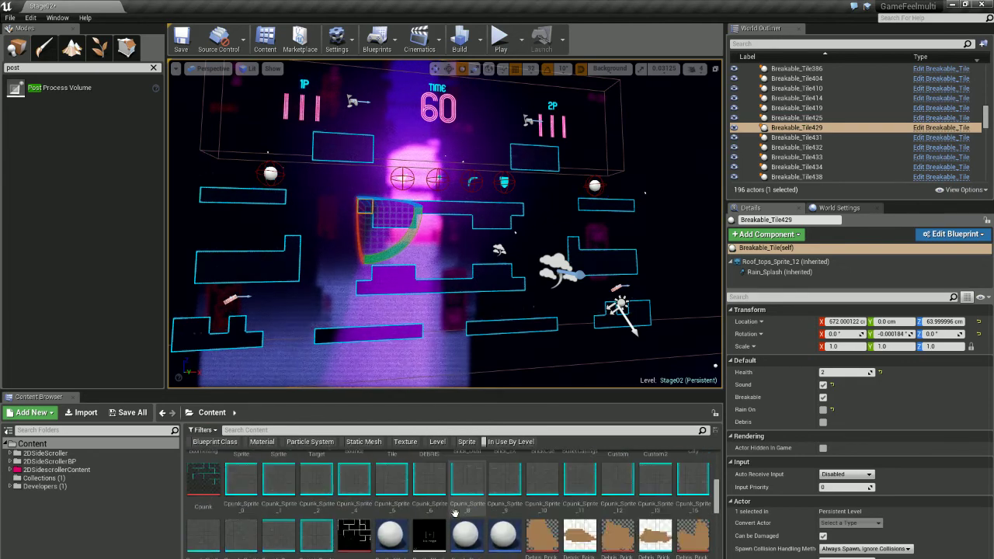
{"action": "scroll", "coordinate": [455, 512], "scroll_direction": "down", "scroll_amount": 10}
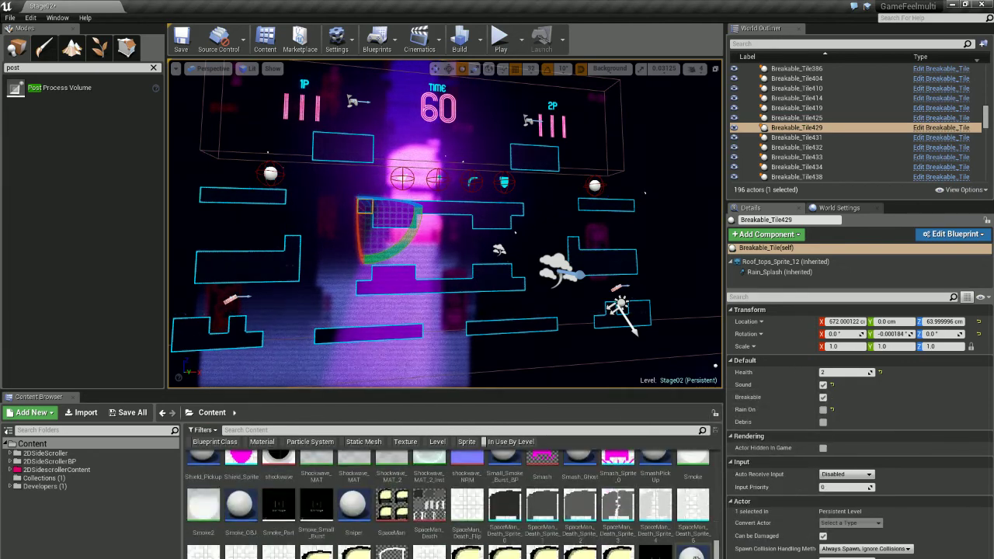
{"action": "left_click_drag", "start_coordinate": [715, 545], "coordinate": [718, 450]}
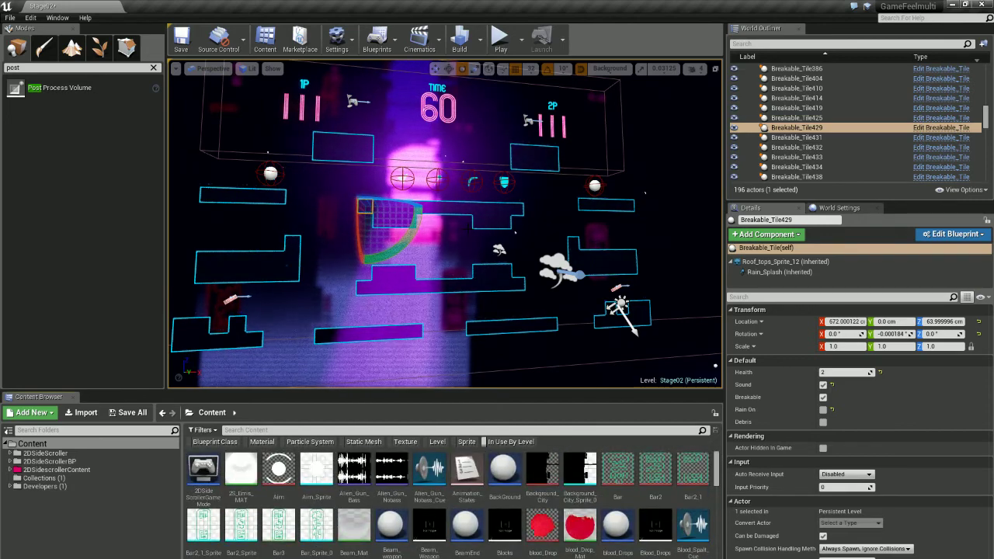
Step: Add the entire Other Filters category to the asset filters and remove it again, including In Use By Level
{"action": "left_click", "coordinate": [209, 431]}
{"action": "left_click", "coordinate": [227, 418]}
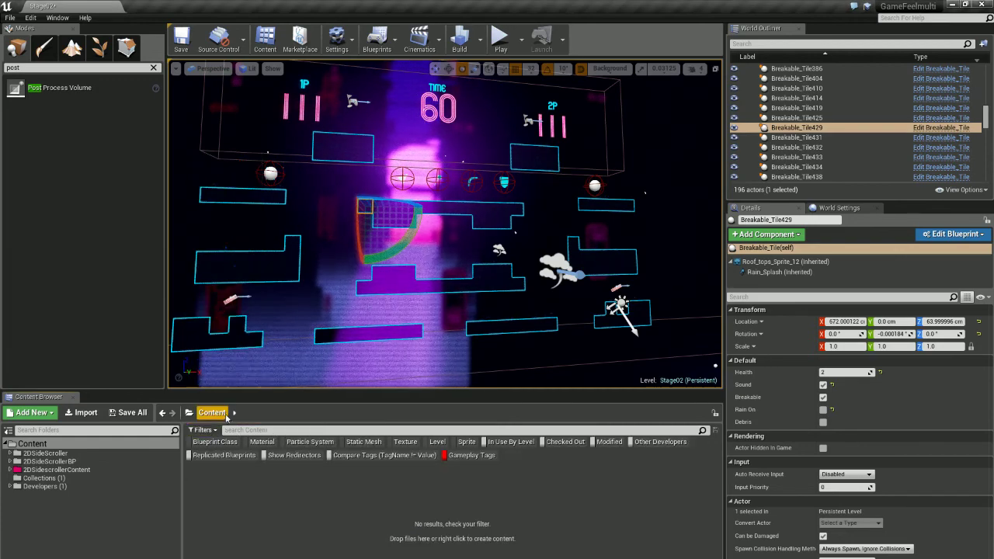
{"action": "left_click", "coordinate": [202, 429]}
{"action": "left_click", "coordinate": [222, 416]}
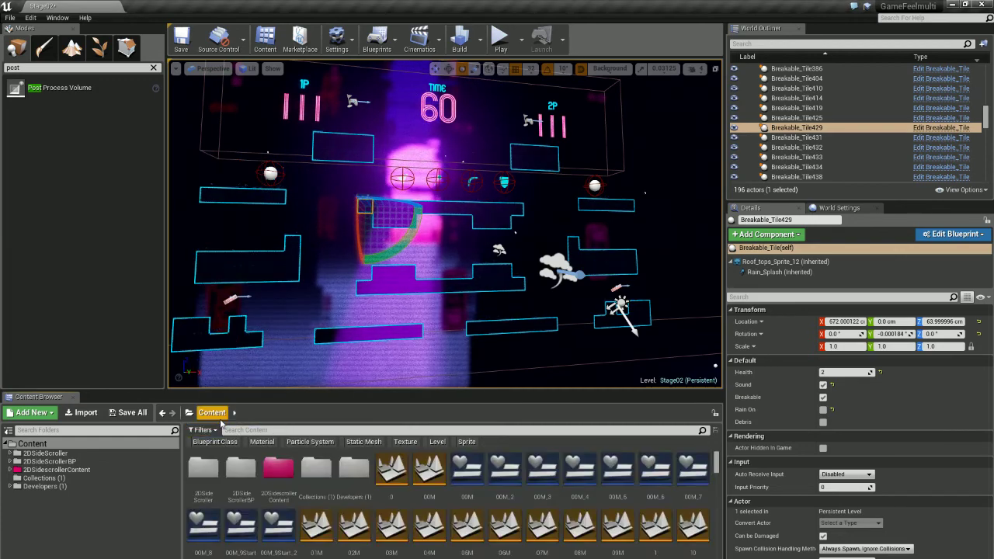
{"action": "left_click", "coordinate": [210, 432]}
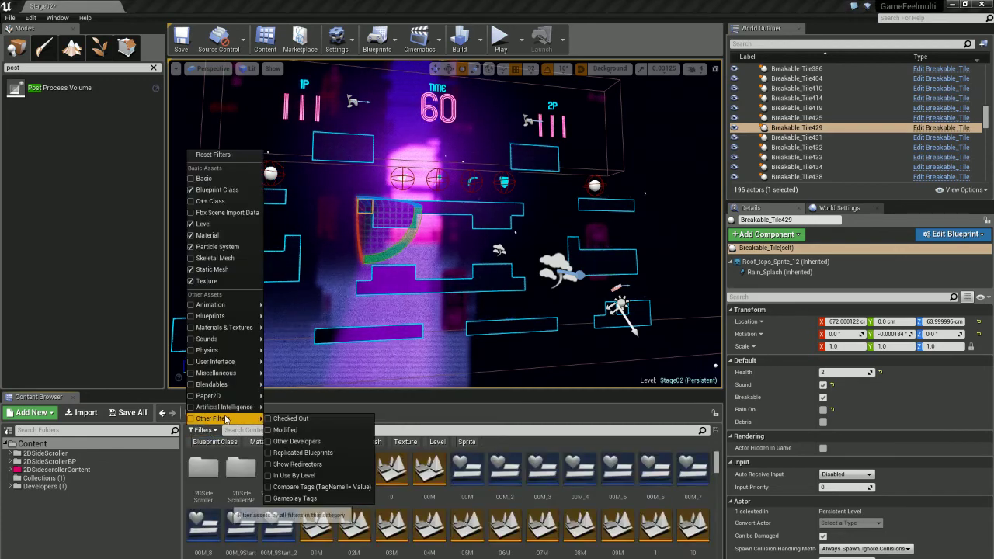
{"action": "left_click", "coordinate": [588, 493]}
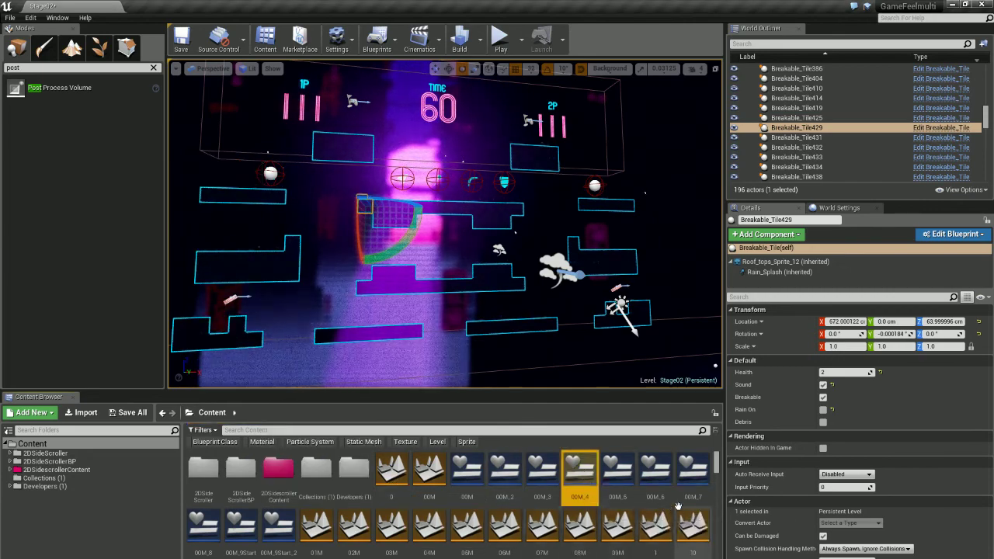
Step: Turn on Show Collections for the asset browser and open the Player collection
{"action": "left_click", "coordinate": [714, 413]}
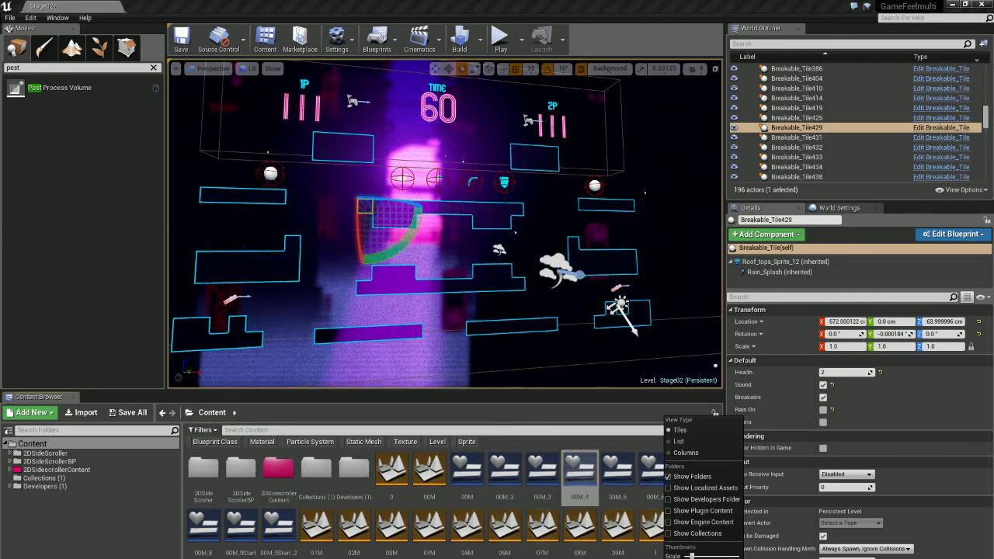
{"action": "left_click", "coordinate": [701, 534]}
{"action": "left_click", "coordinate": [68, 543]}
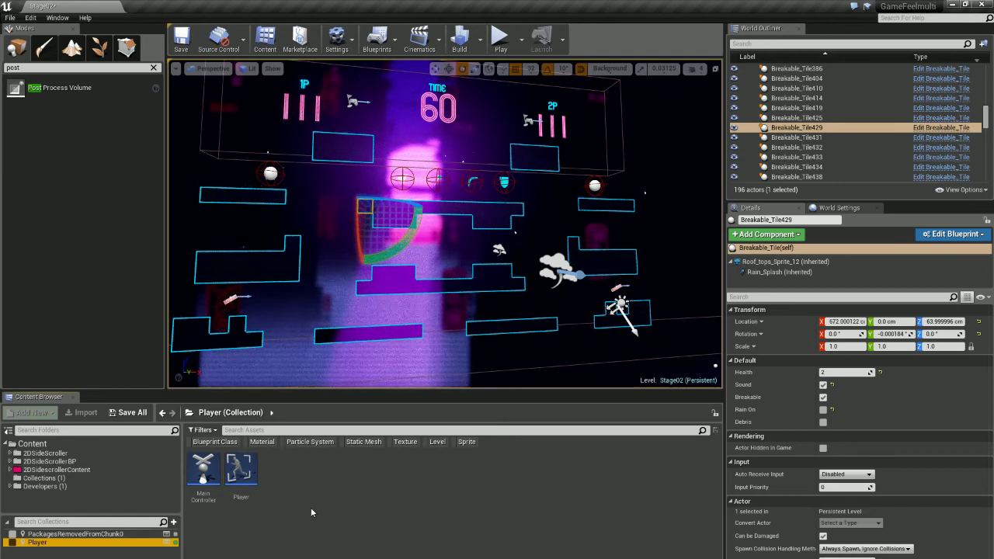
Step: Search the level's actors in the World Outliner for "player" and clear the term
{"action": "left_click", "coordinate": [765, 44]}
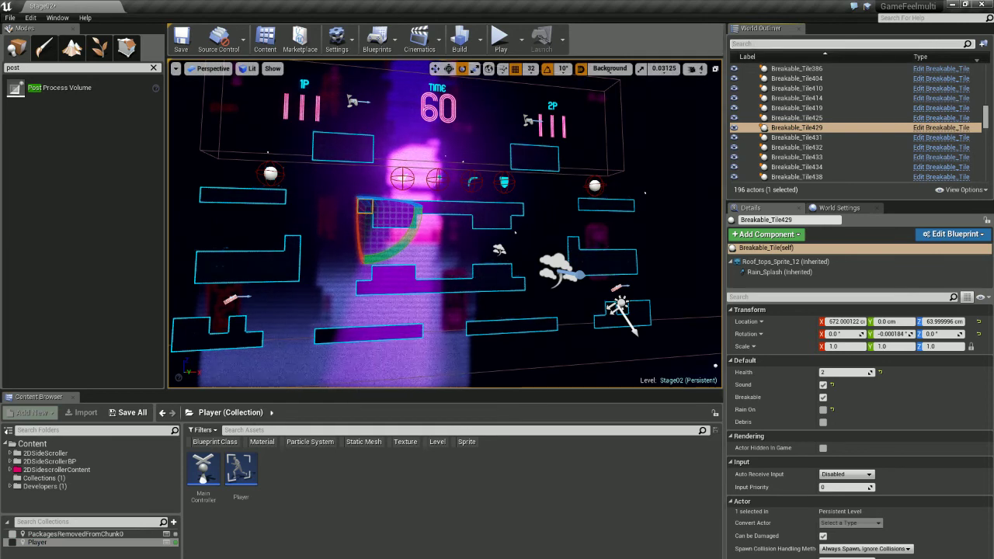
{"action": "type", "text": "player"}
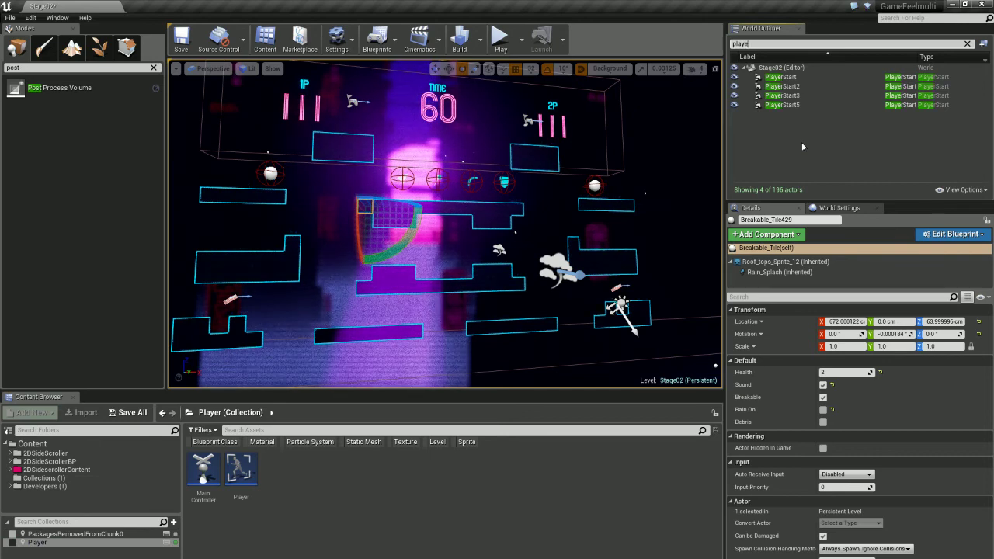
{"action": "key", "text": "BackSpace"}
{"action": "key", "text": "BackSpace"}
{"action": "key", "text": "BackSpace"}
{"action": "key", "text": "BackSpace"}
{"action": "key", "text": "BackSpace"}
Step: Search the World Outliner for "post" to locate the post process volume, and clear the search
{"action": "type", "text": "post"}
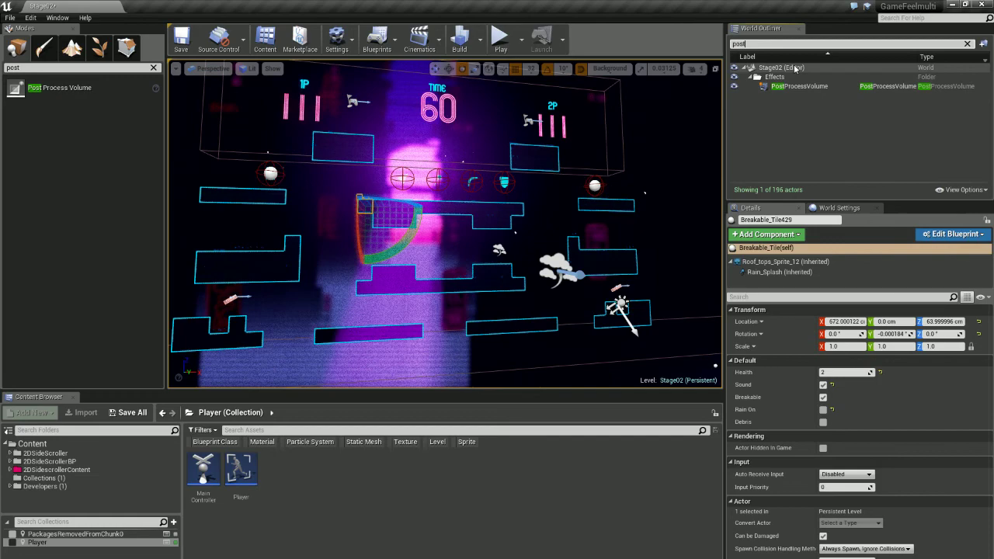
{"action": "right_click_drag", "start_coordinate": [606, 187], "coordinate": [578, 203]}
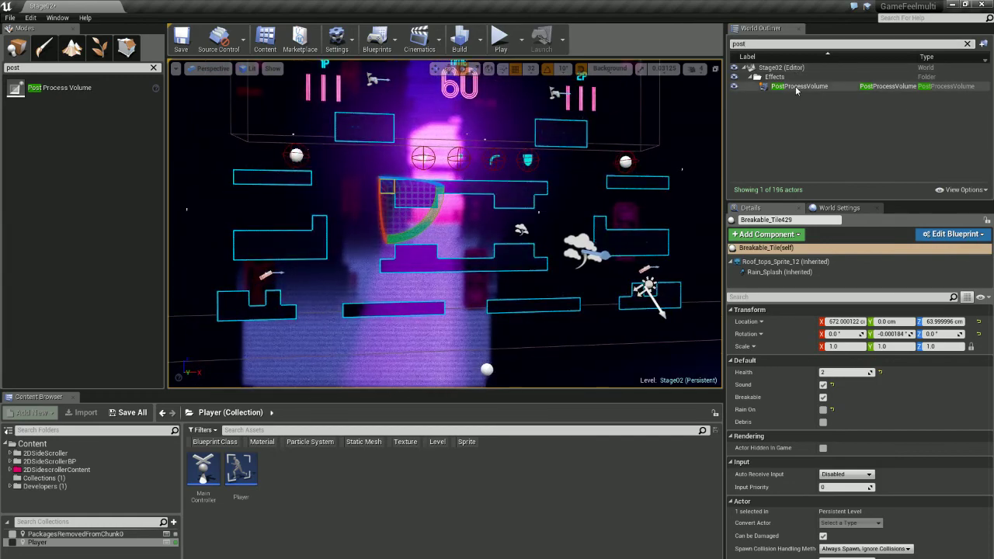
{"action": "left_click", "coordinate": [968, 44]}
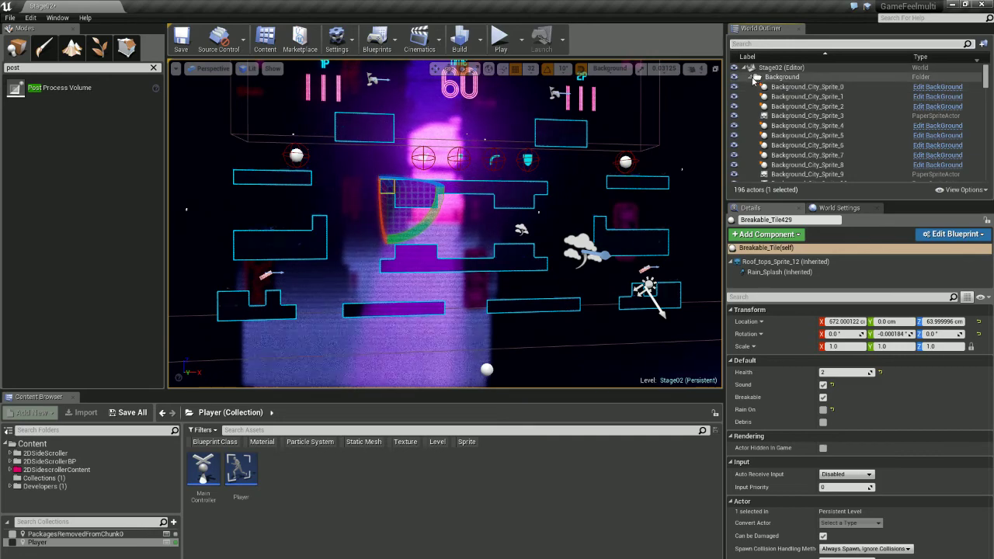
Step: Collapse the Background, Breakable and Effects folders in the World Outliner
{"action": "left_click", "coordinate": [750, 76]}
{"action": "left_click", "coordinate": [751, 87]}
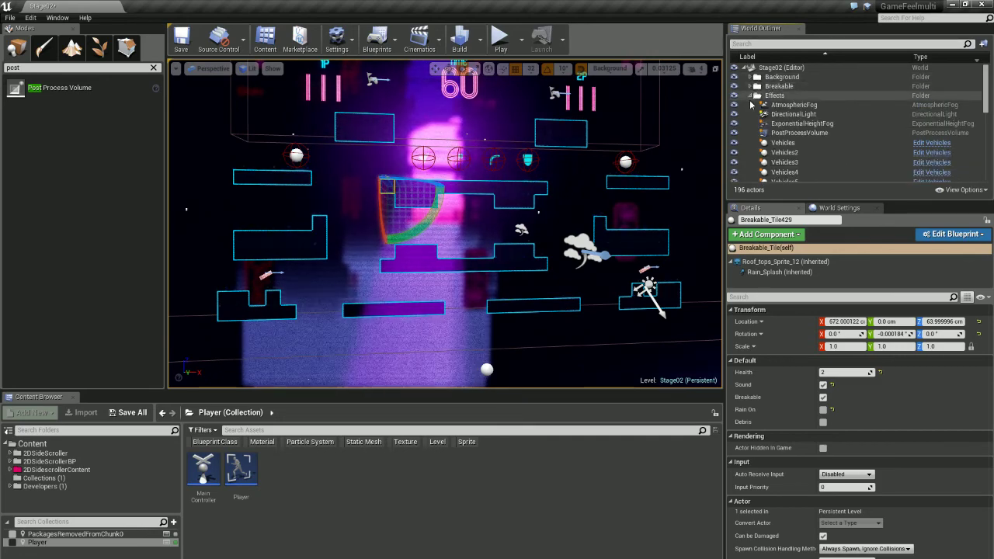
{"action": "left_click", "coordinate": [751, 96]}
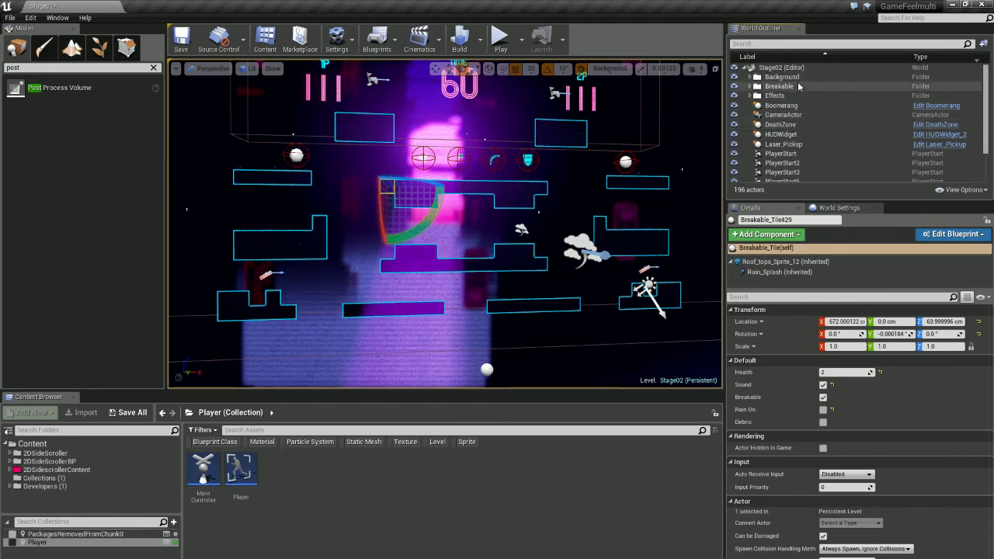
Step: Select all immediate children of the Background folder in the World Outliner
{"action": "left_click", "coordinate": [783, 78]}
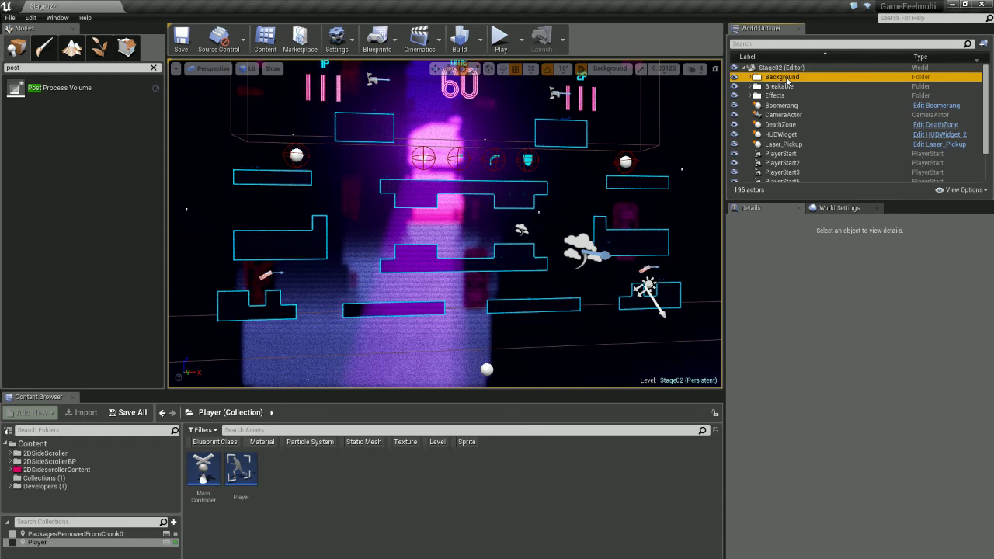
{"action": "left_click", "coordinate": [751, 77]}
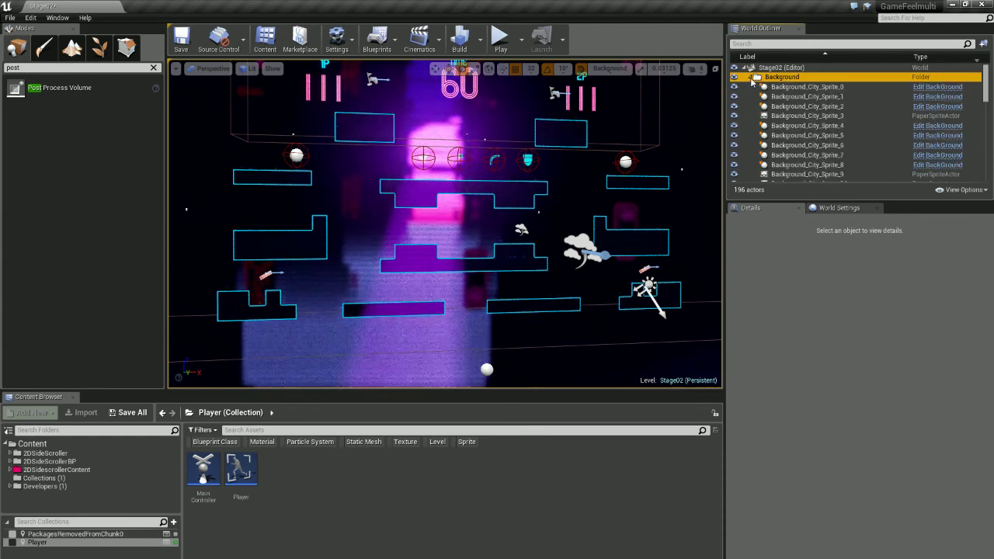
{"action": "left_click", "coordinate": [750, 78]}
{"action": "right_click", "coordinate": [780, 78]}
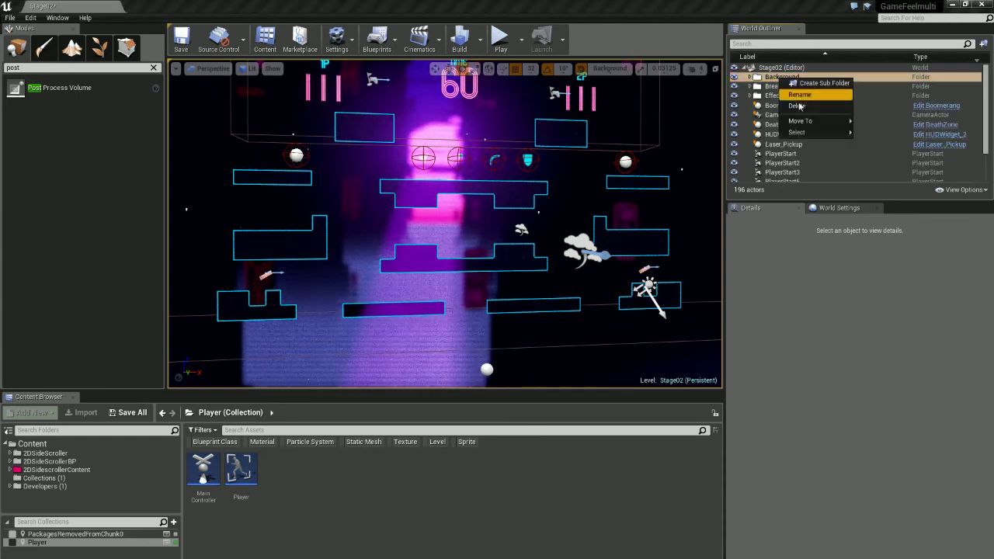
{"action": "mouse_move", "coordinate": [824, 132]}
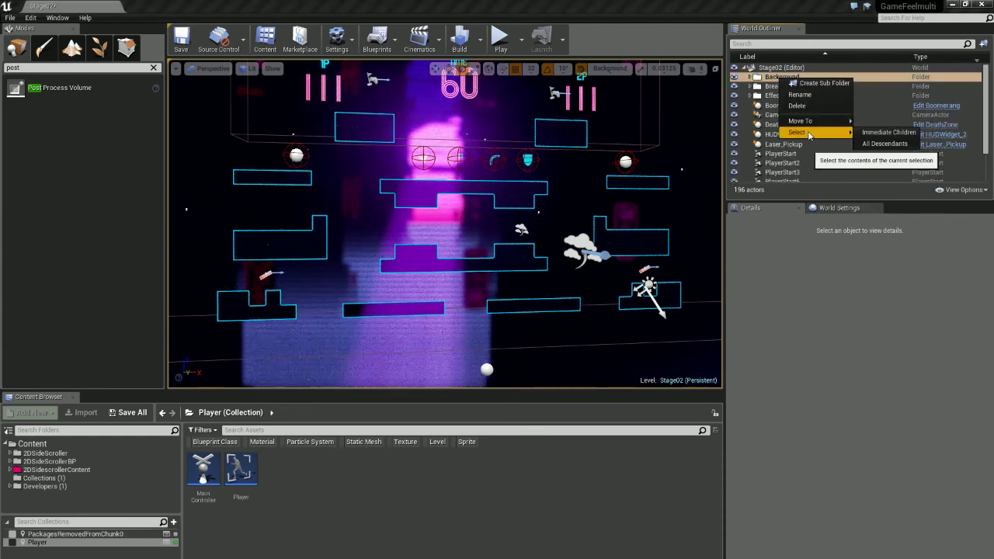
{"action": "left_click", "coordinate": [890, 133]}
{"action": "right_click_drag", "start_coordinate": [590, 210], "coordinate": [567, 288]}
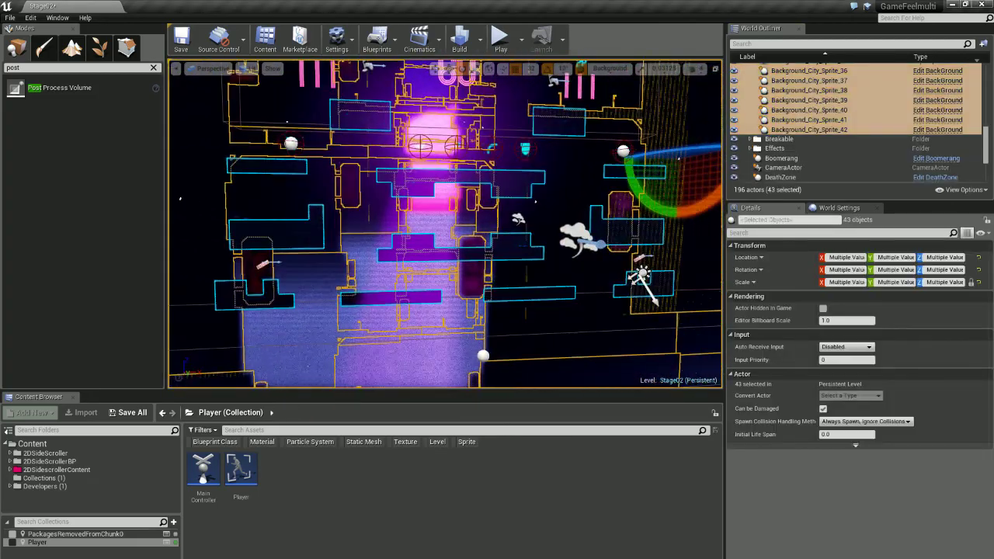
Step: Select only Background_City_Sprite_42 and collapse the Background folder in the World Outliner
{"action": "left_click", "coordinate": [847, 130]}
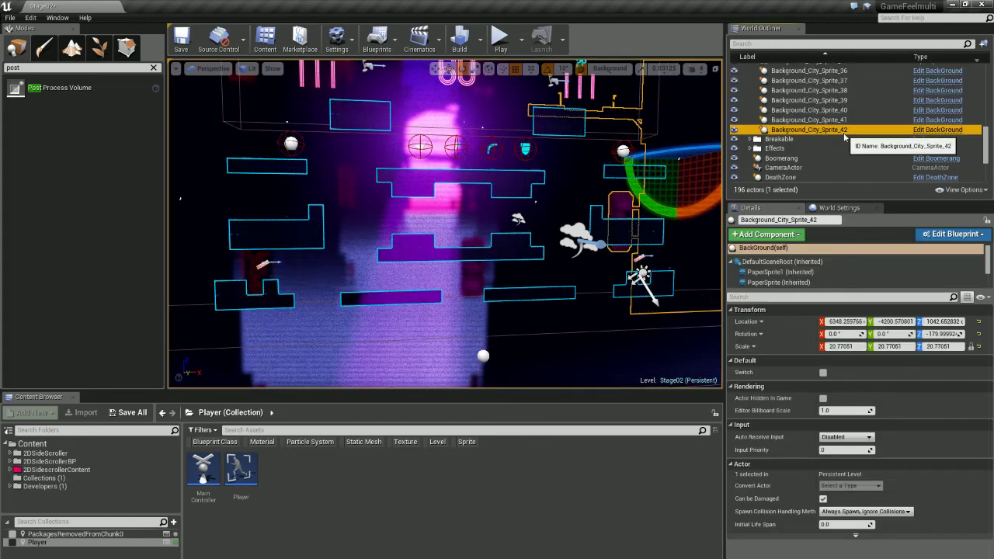
{"action": "scroll", "coordinate": [846, 137], "scroll_direction": "up", "scroll_amount": 15}
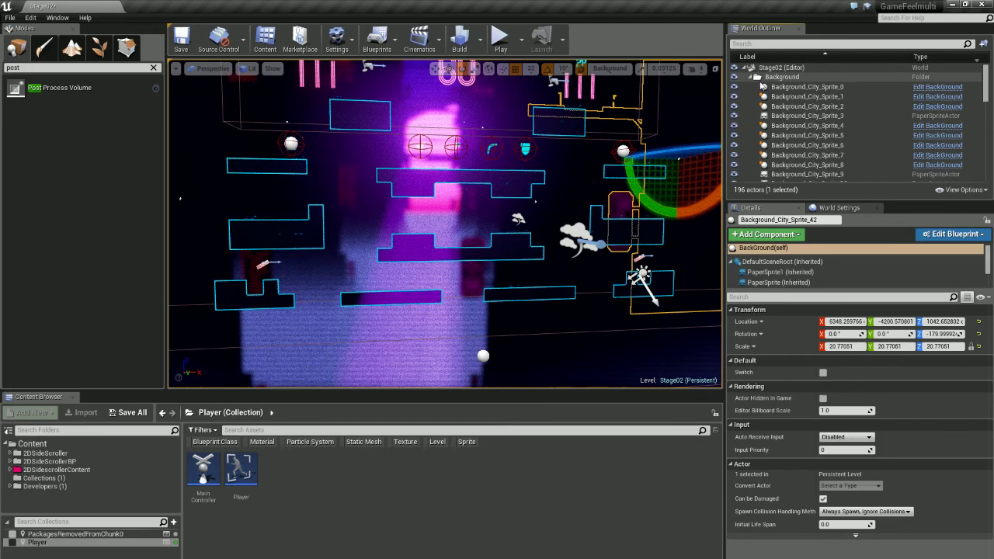
{"action": "left_click", "coordinate": [750, 78]}
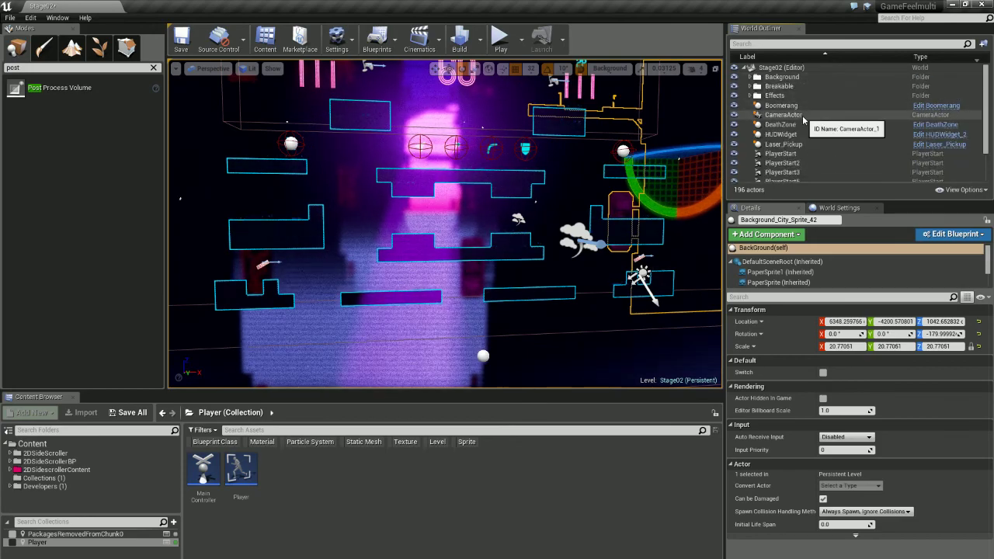
Step: Select Breakable_Tile526 on the lower central platform in the viewport and view it up close and from farther away
{"action": "left_click", "coordinate": [498, 240]}
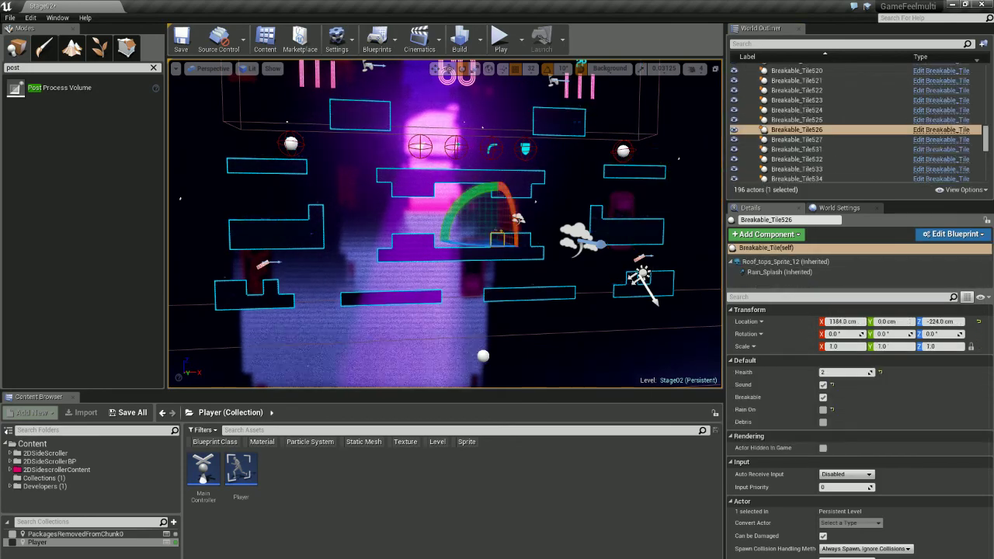
{"action": "right_click_drag", "start_coordinate": [498, 240], "coordinate": [516, 220]}
{"action": "key", "text": "w"}
{"action": "key", "text": "s"}
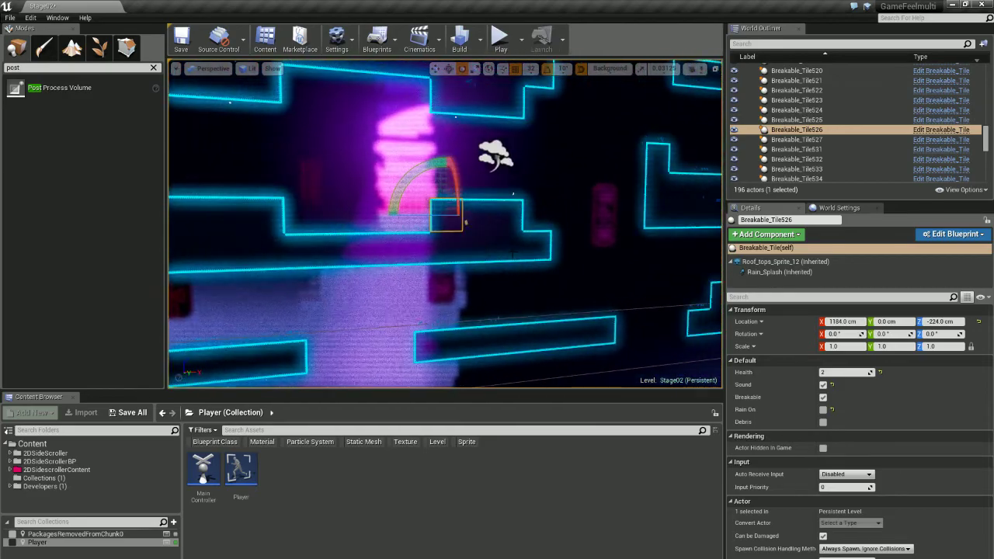
{"action": "key", "text": "s"}
{"action": "right_click_drag", "start_coordinate": [513, 255], "coordinate": [573, 186]}
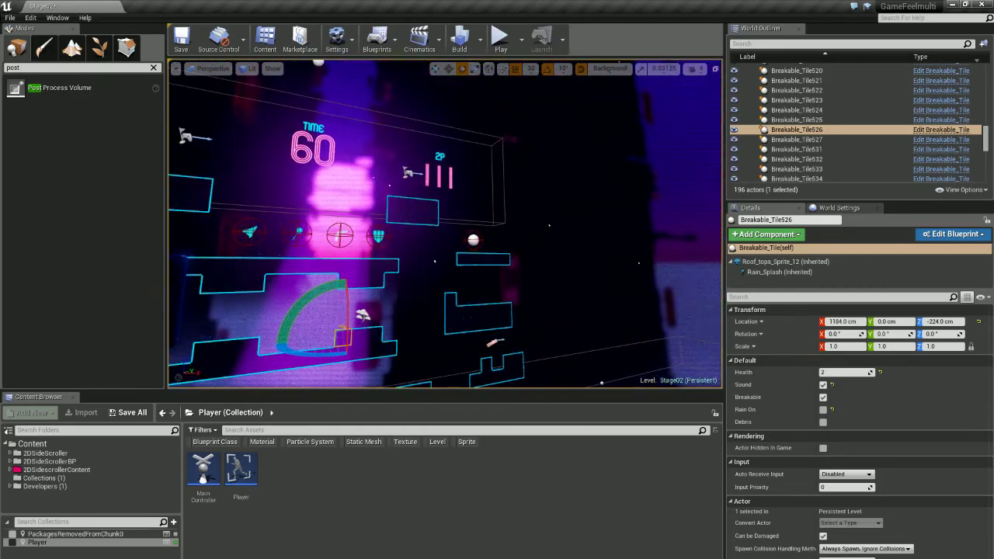
Step: Search the World Outliner for "post" and select PostProcessVolume inside the Effects folder
{"action": "left_click", "coordinate": [843, 44]}
{"action": "type", "text": "post"}
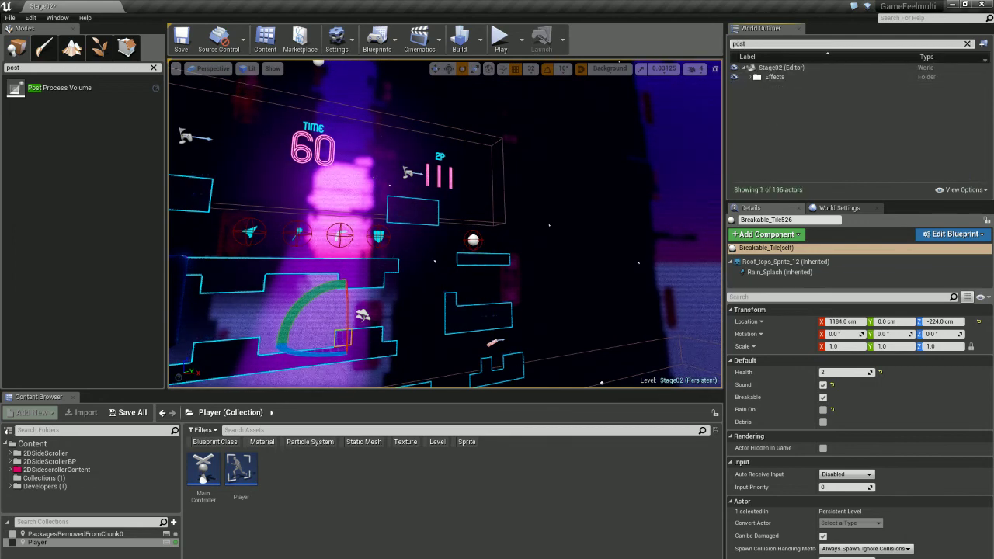
{"action": "left_click", "coordinate": [573, 176]}
{"action": "left_click", "coordinate": [749, 77]}
{"action": "left_click", "coordinate": [785, 86]}
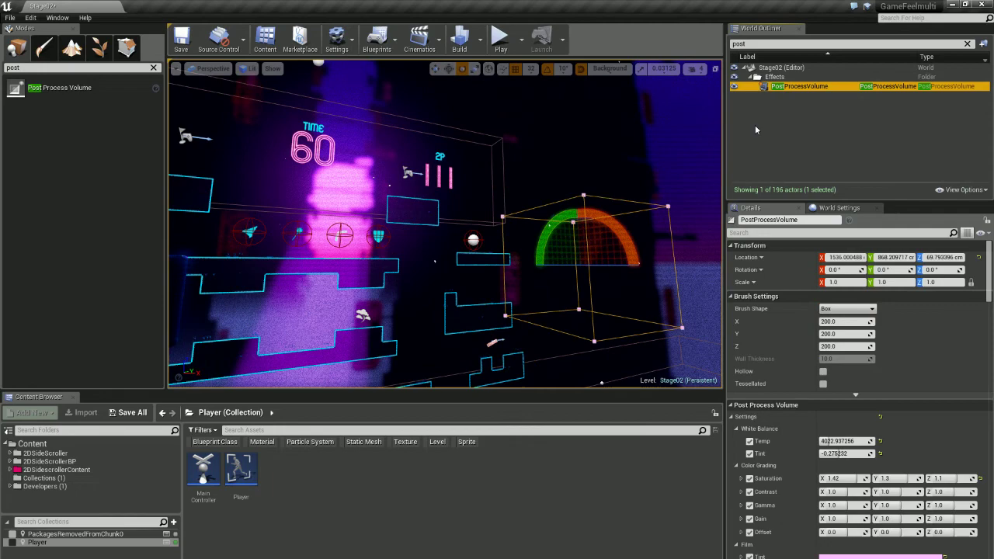
Step: Look through the post process volume's properties, filter them by "auto" to examine the Auto Exposure settings, and clear the filter
{"action": "scroll", "coordinate": [808, 435], "scroll_direction": "down", "scroll_amount": 15}
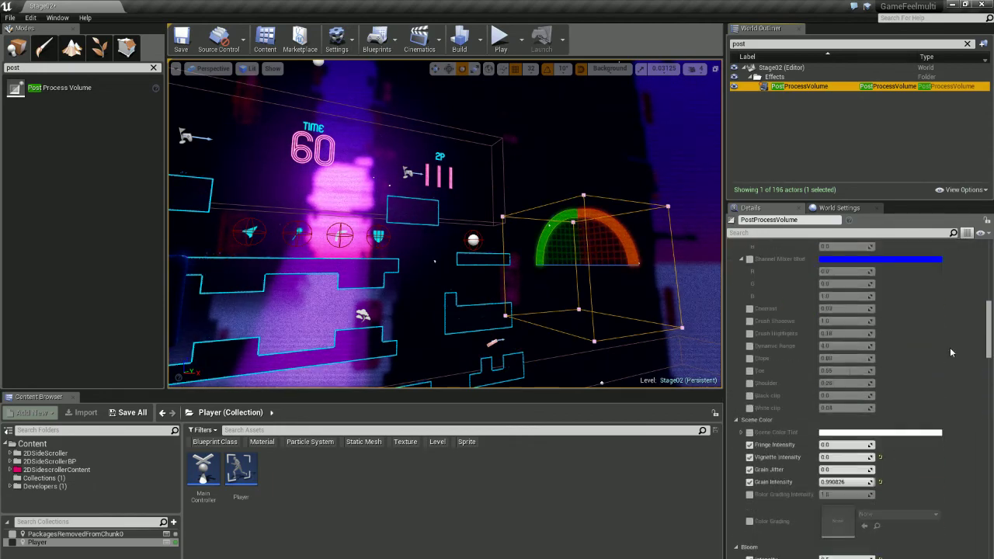
{"action": "left_click_drag", "start_coordinate": [990, 329], "coordinate": [991, 268]}
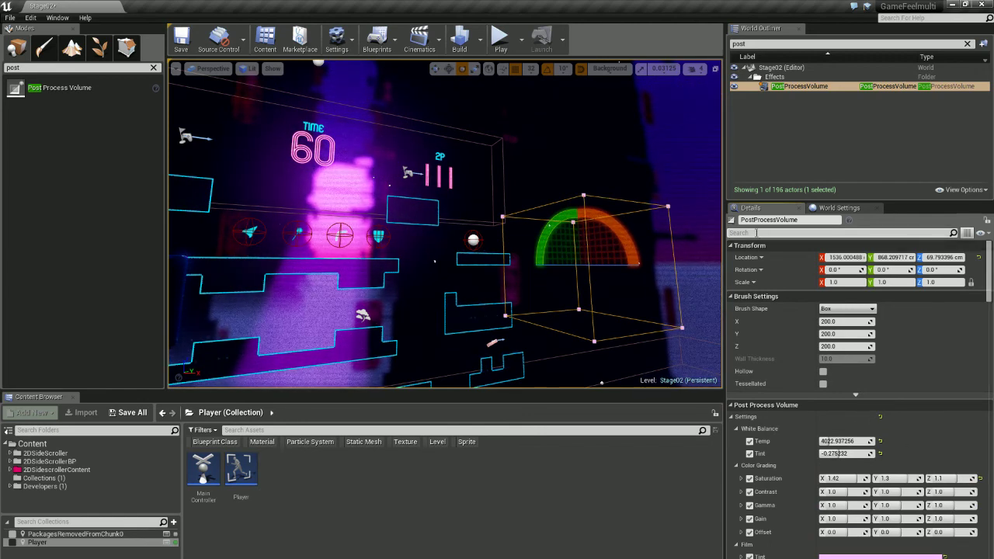
{"action": "left_click", "coordinate": [756, 233]}
{"action": "type", "text": "auto"}
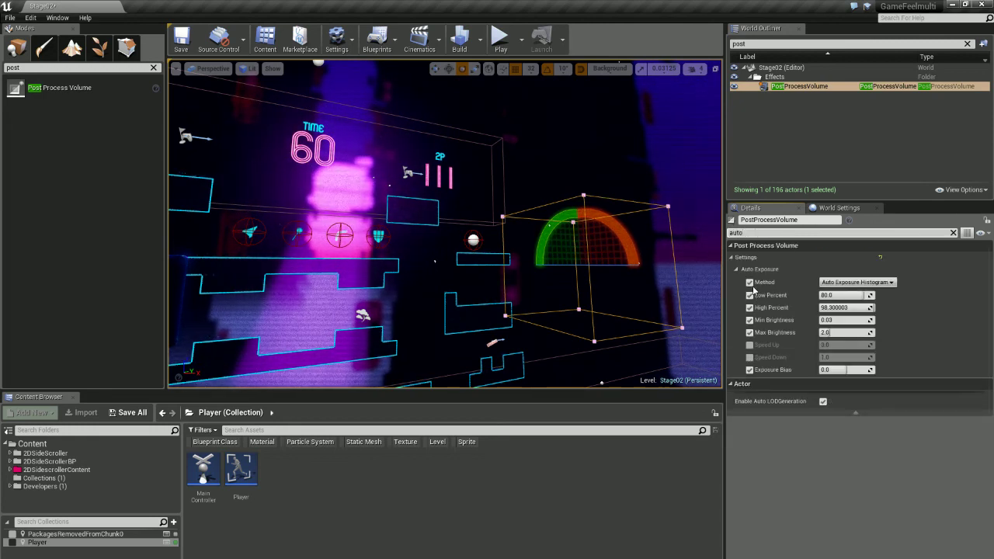
{"action": "mouse_move", "coordinate": [783, 297]}
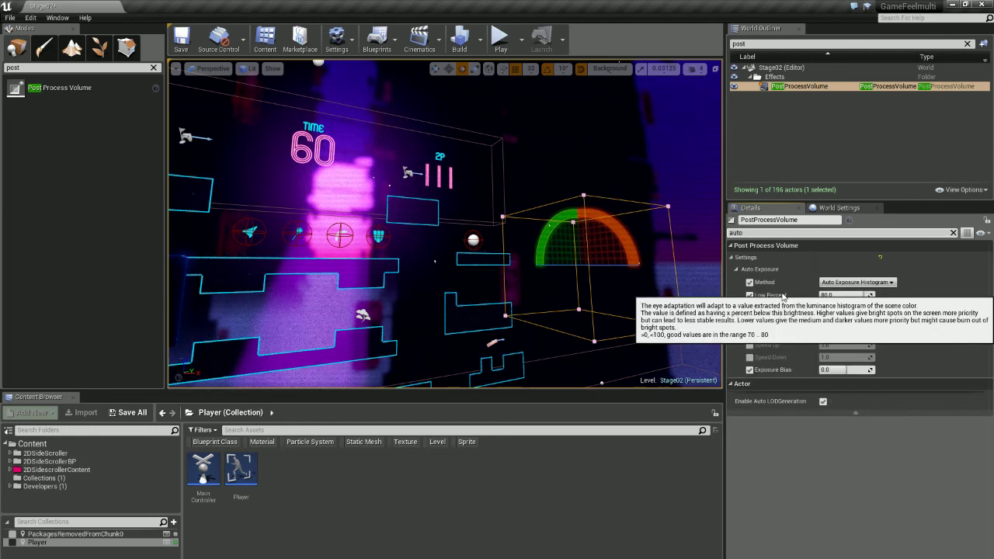
{"action": "left_click", "coordinate": [954, 233]}
Step: Filter the post process volume's properties by "bloom" to examine the Bloom settings, and clear the filter
{"action": "left_click", "coordinate": [797, 233]}
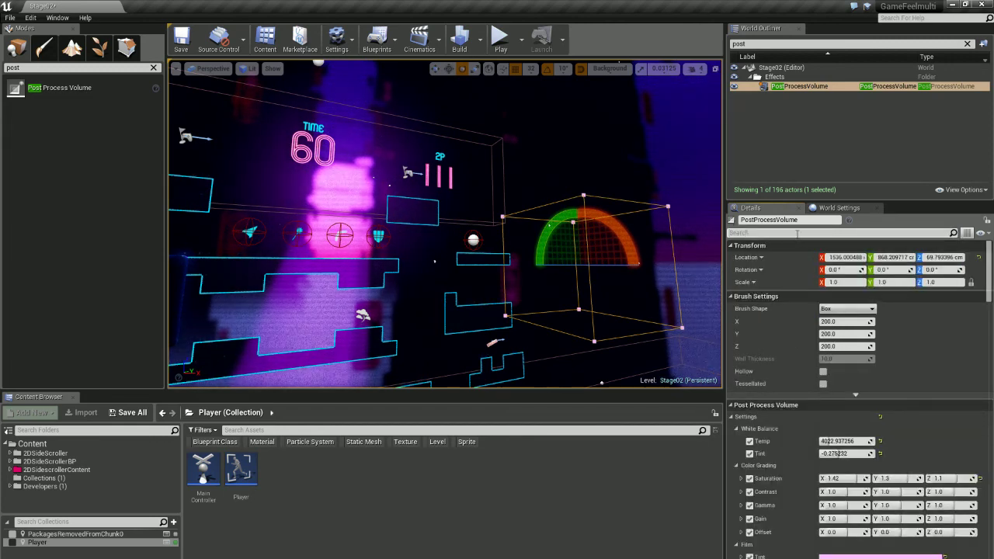
{"action": "type", "text": "bloom"}
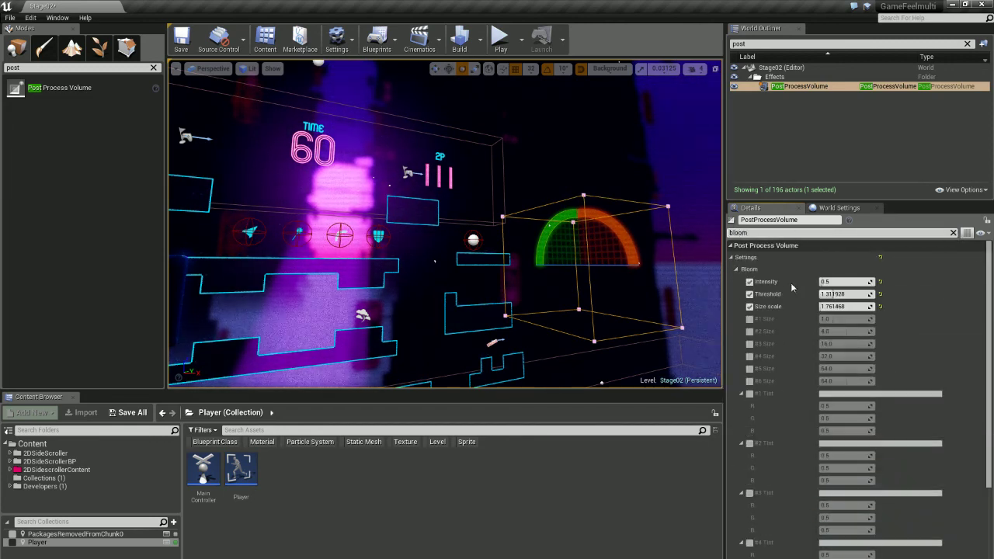
{"action": "left_click", "coordinate": [954, 233]}
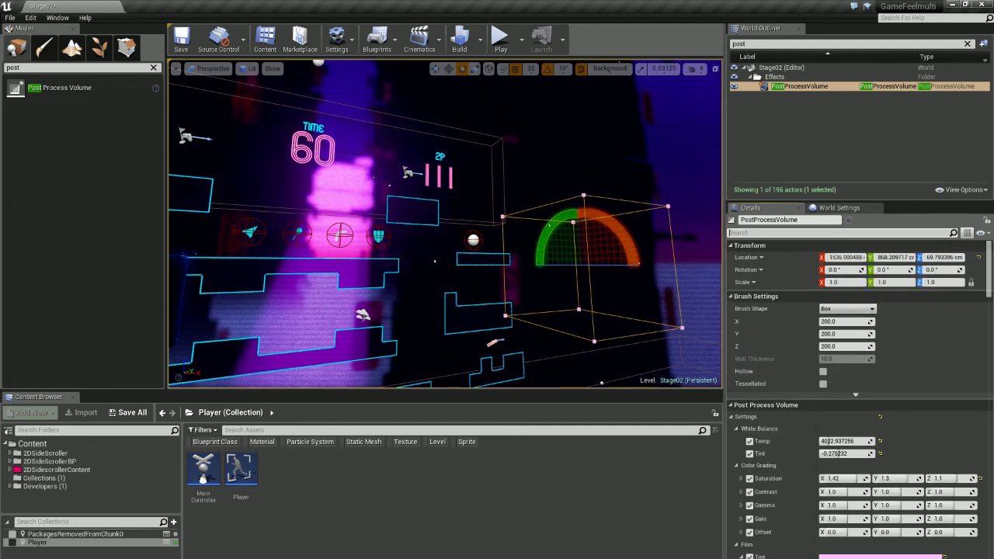
{"action": "right_click_drag", "start_coordinate": [445, 225], "coordinate": [373, 241]}
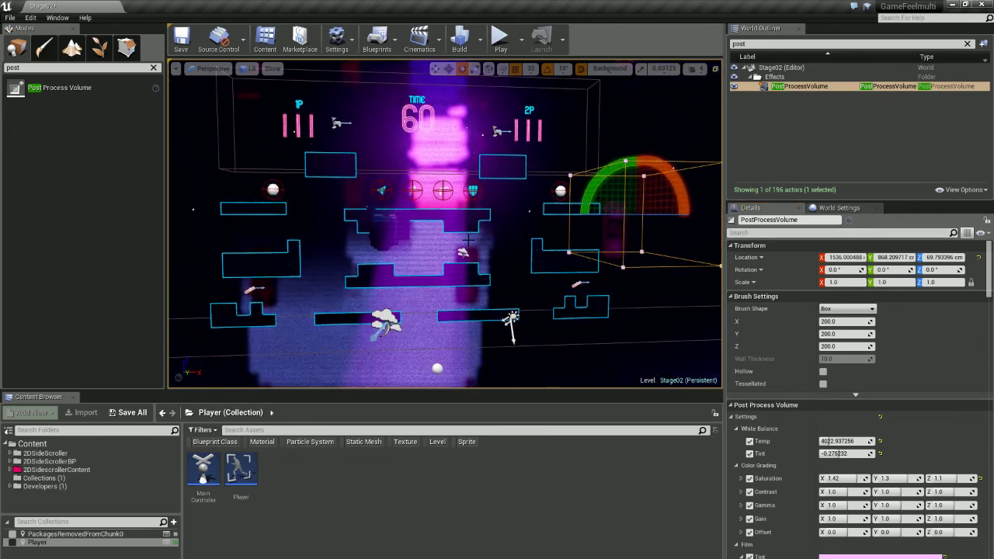